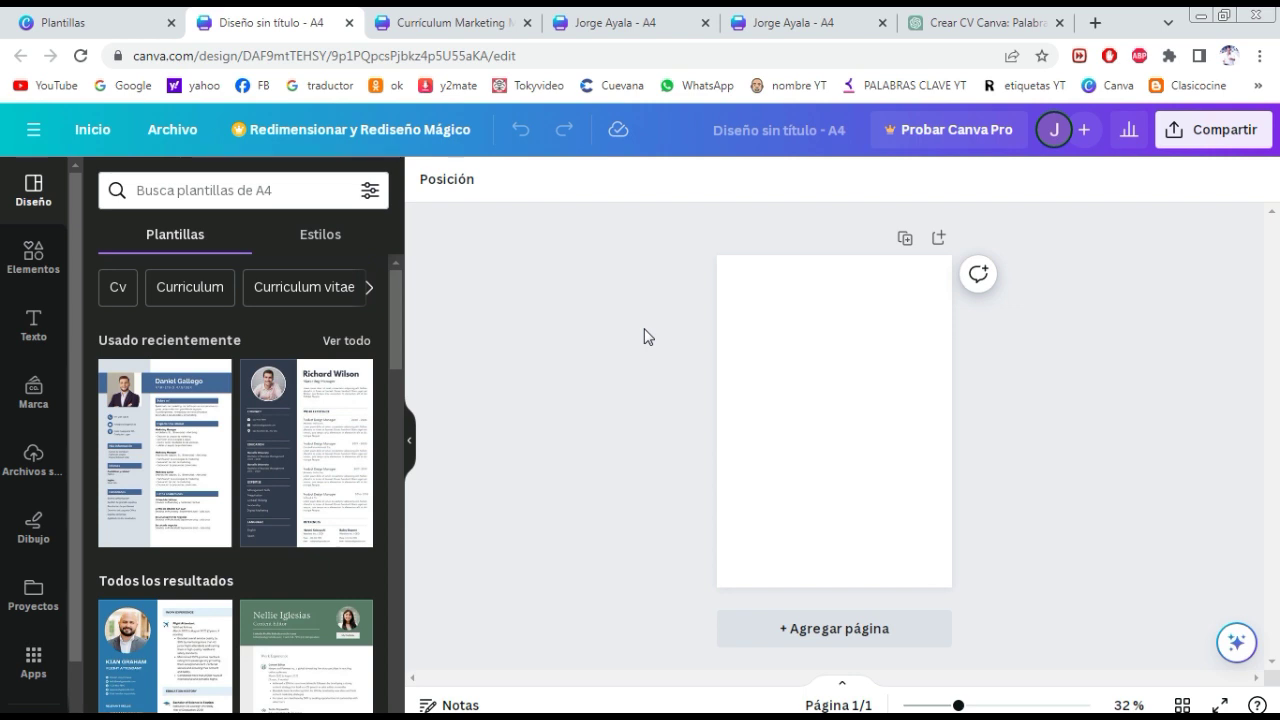
# Step: Search the elements library for "circulo foto" and browse the circular picture frames in the results
pyautogui.click(50, 258)
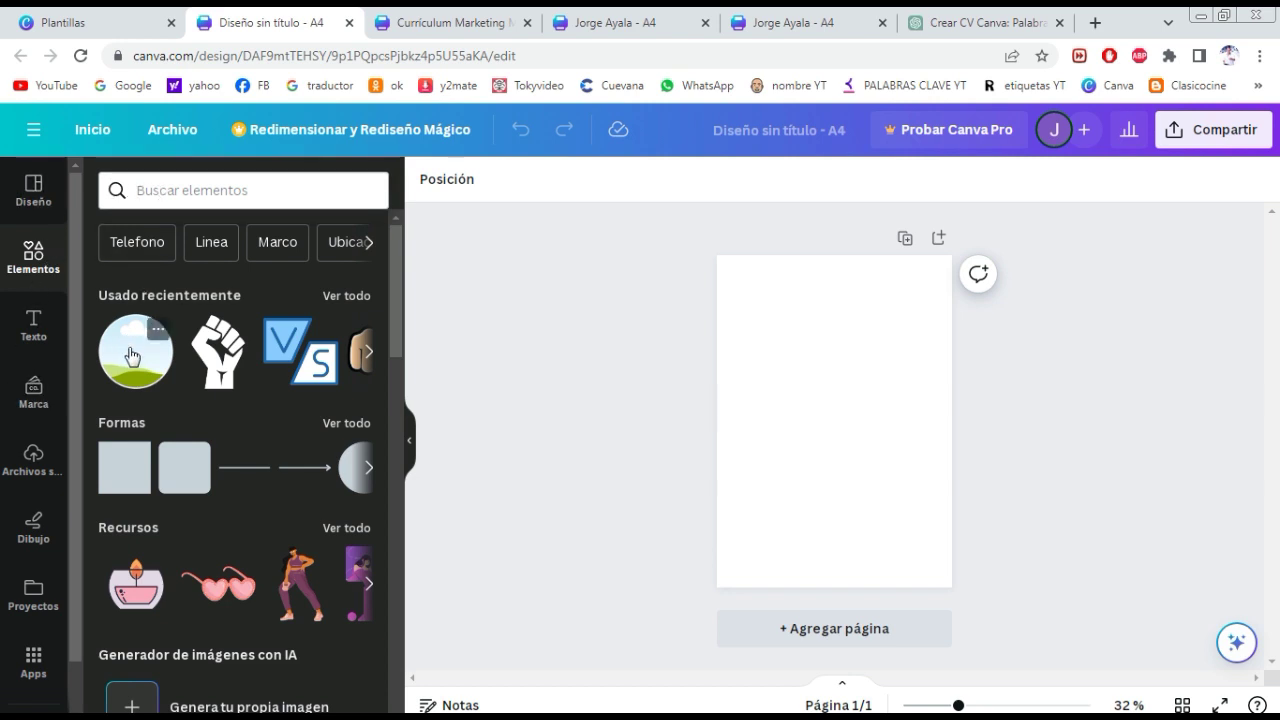
pyautogui.click(156, 191)
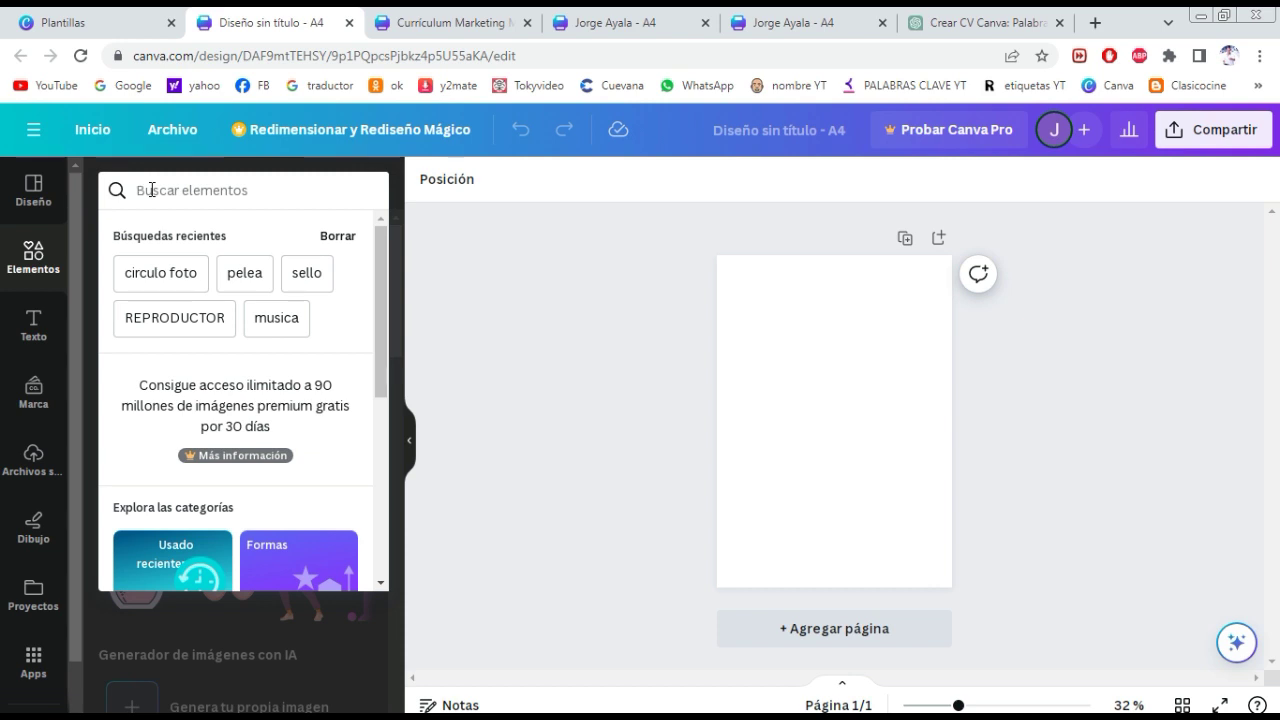
pyautogui.write('circul')
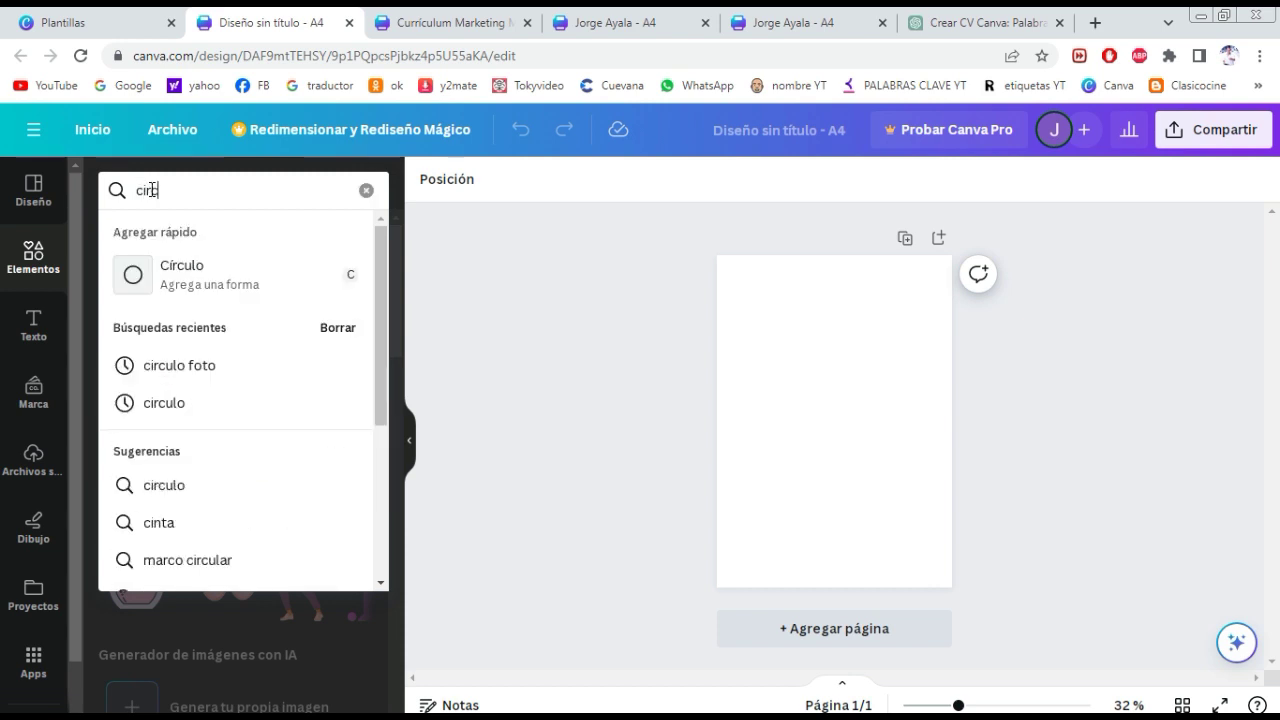
pyautogui.write('o foto')
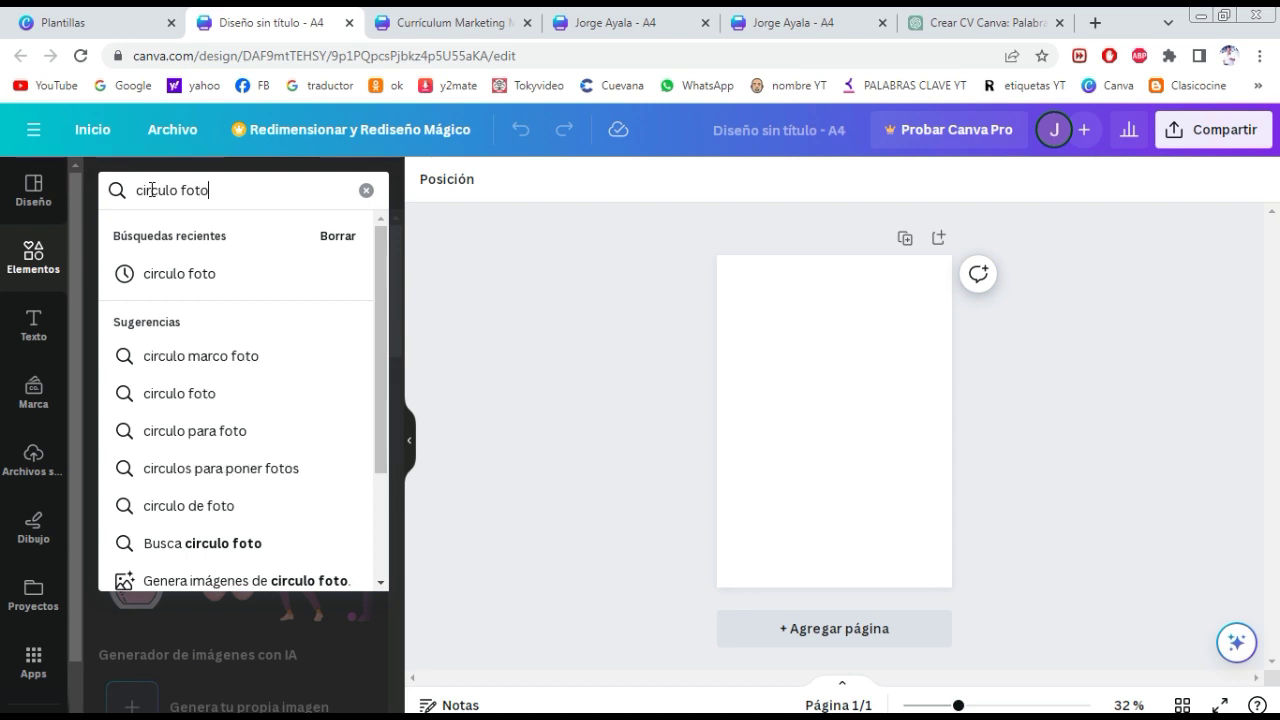
pyautogui.press('Return')
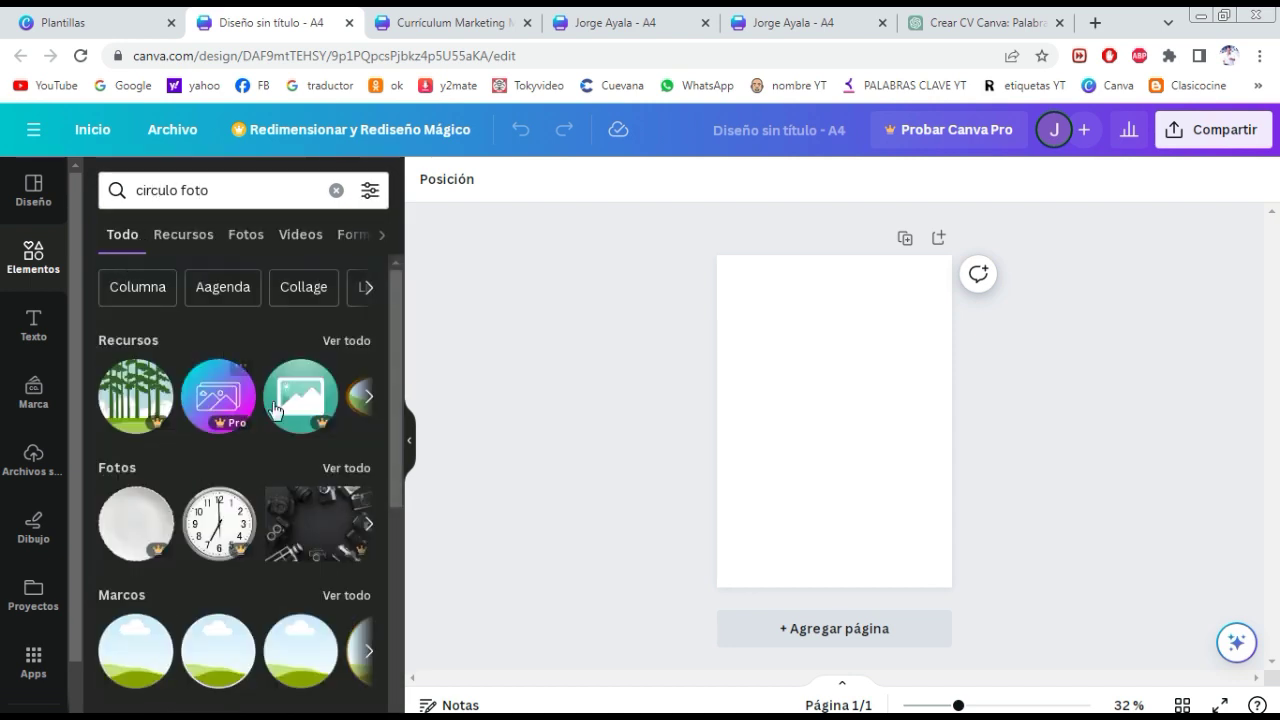
pyautogui.scroll(-2, 286, 417)
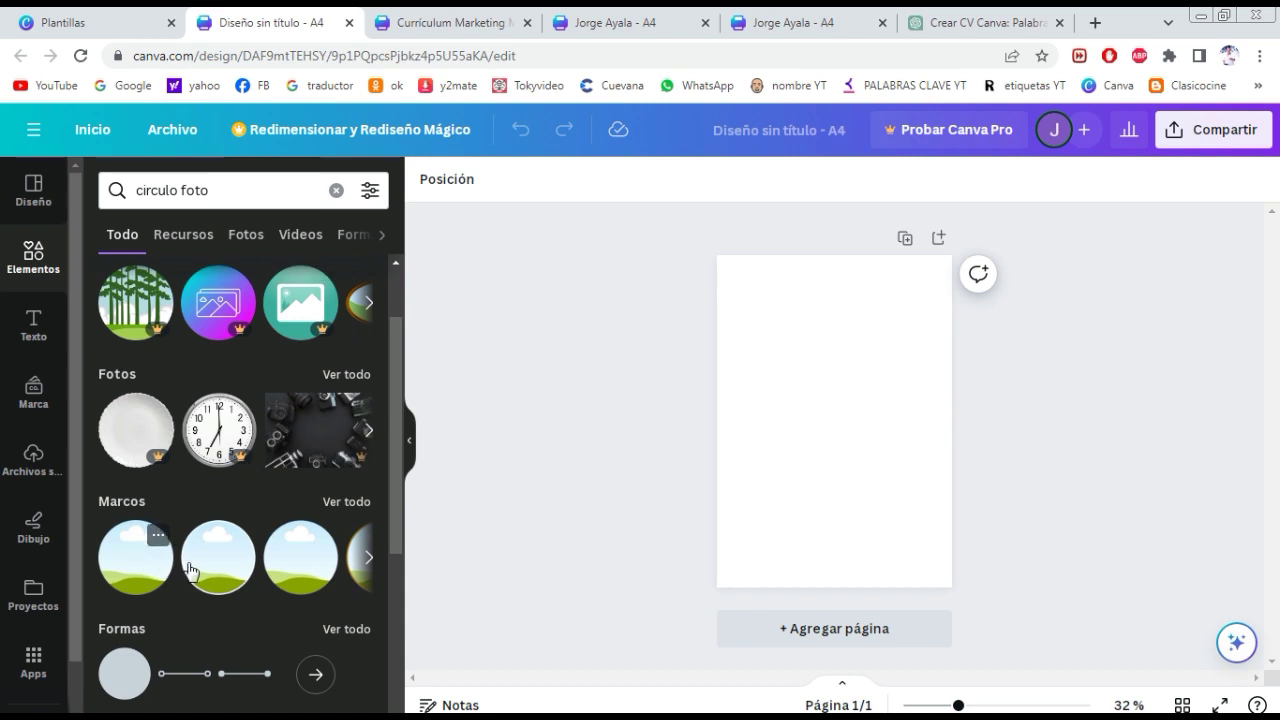
pyautogui.click(370, 562)
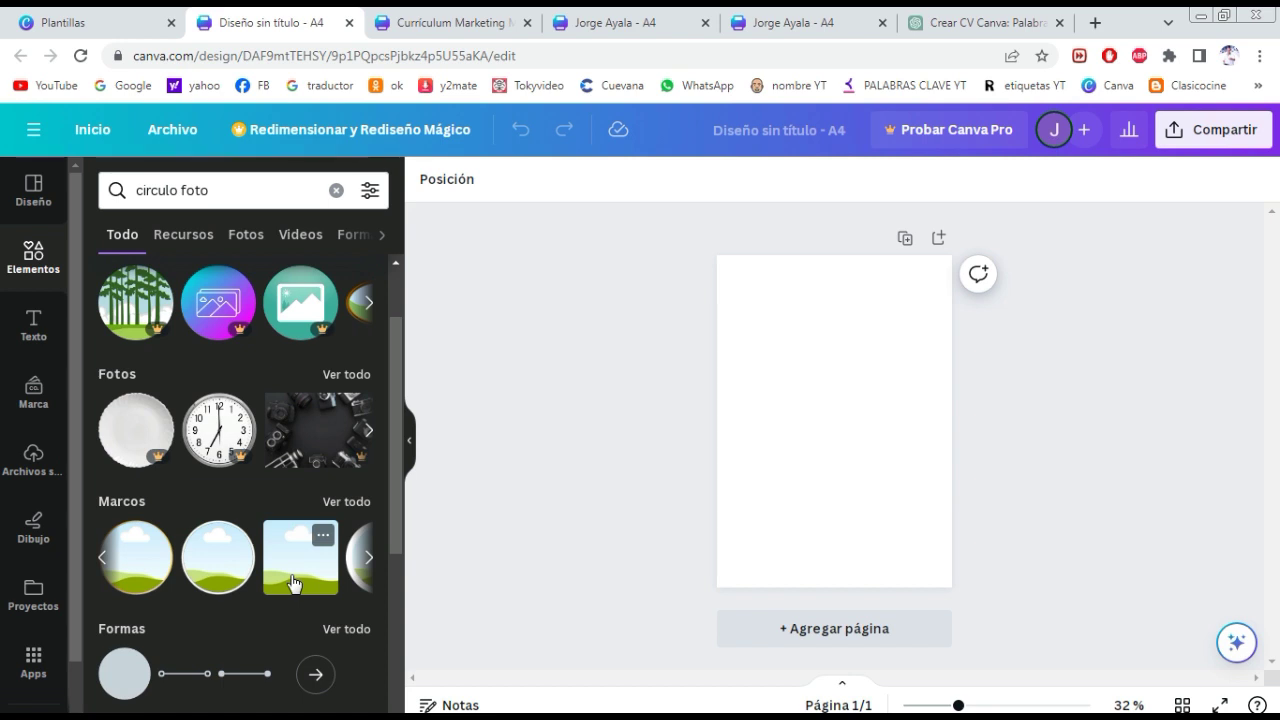
pyautogui.click(100, 560)
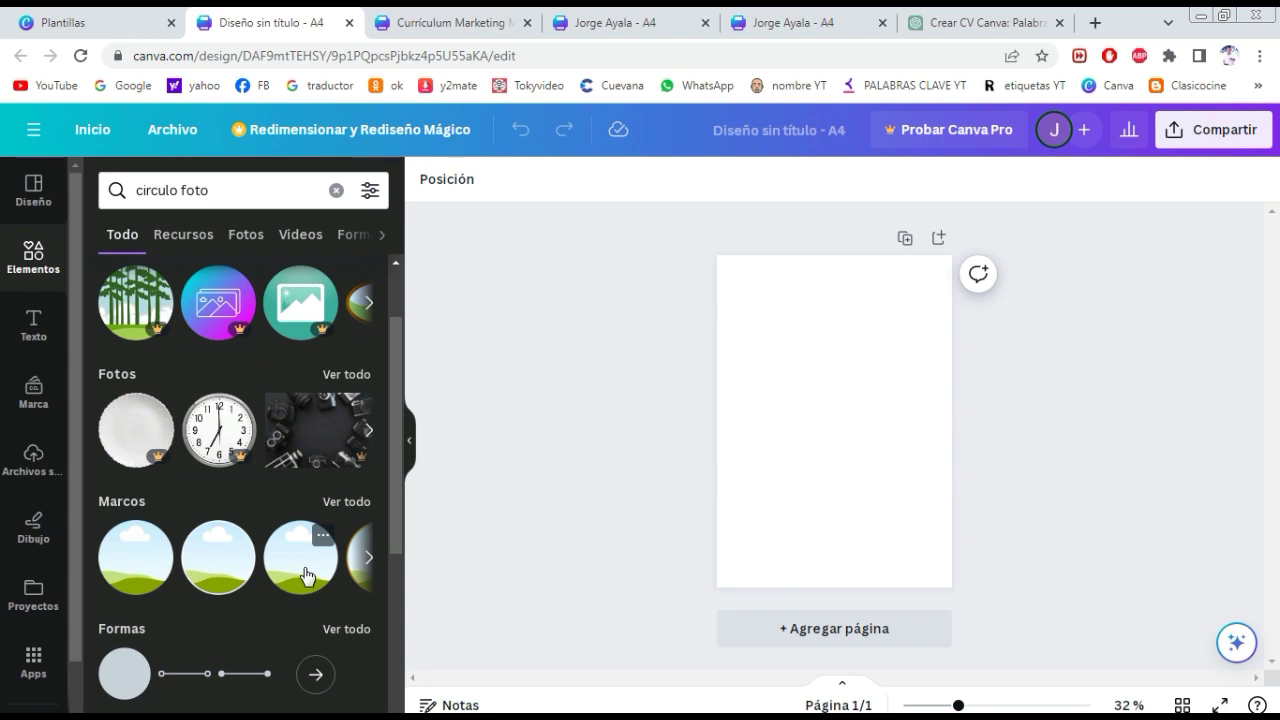
pyautogui.click(305, 576)
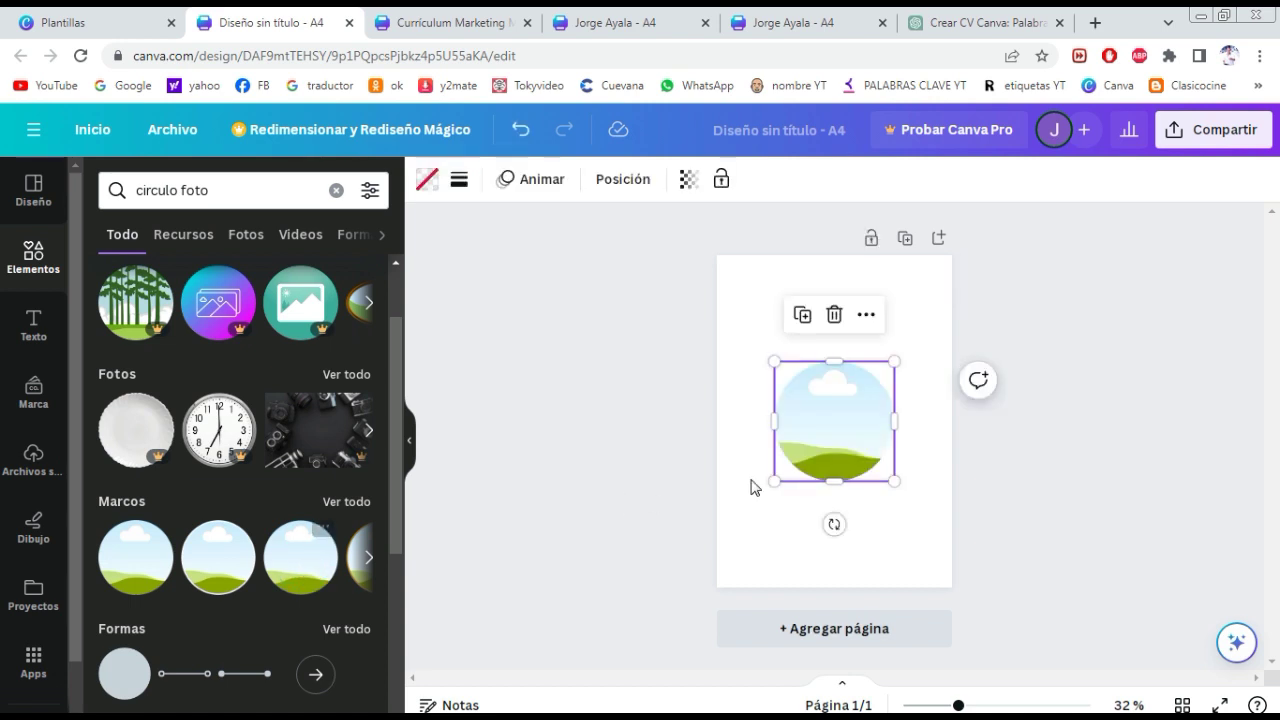
pyautogui.moveTo(860, 423); pyautogui.dragTo(814, 322)
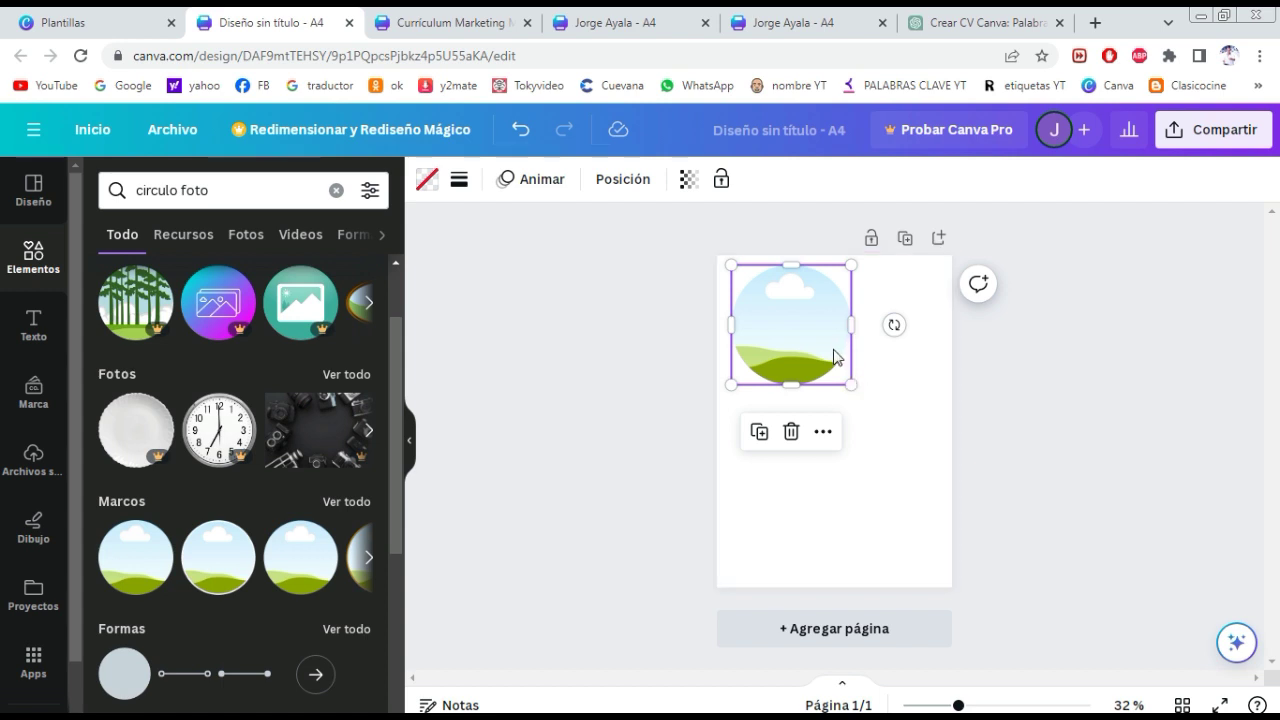
pyautogui.press('Delete')
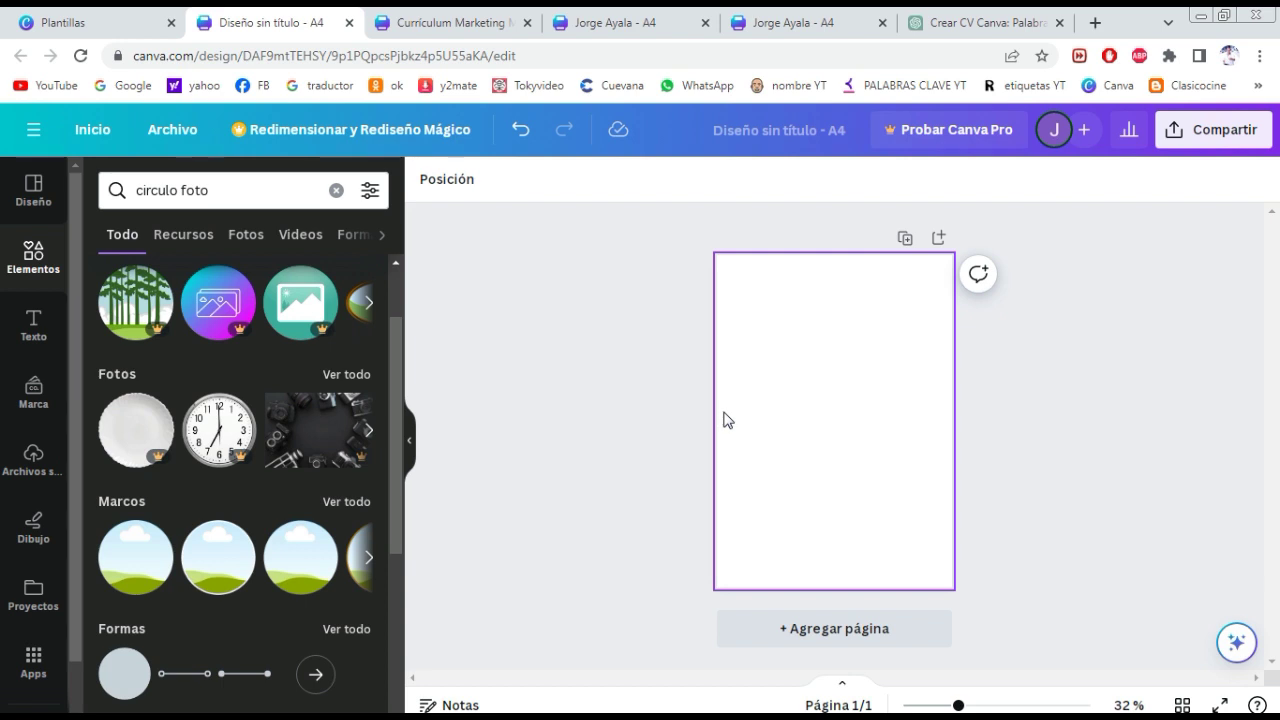
# Step: Add the plain circular frame to the page, place it in the page's upper-left corner and shrink it
pyautogui.click(280, 548)
pyautogui.moveTo(846, 414); pyautogui.dragTo(793, 301)
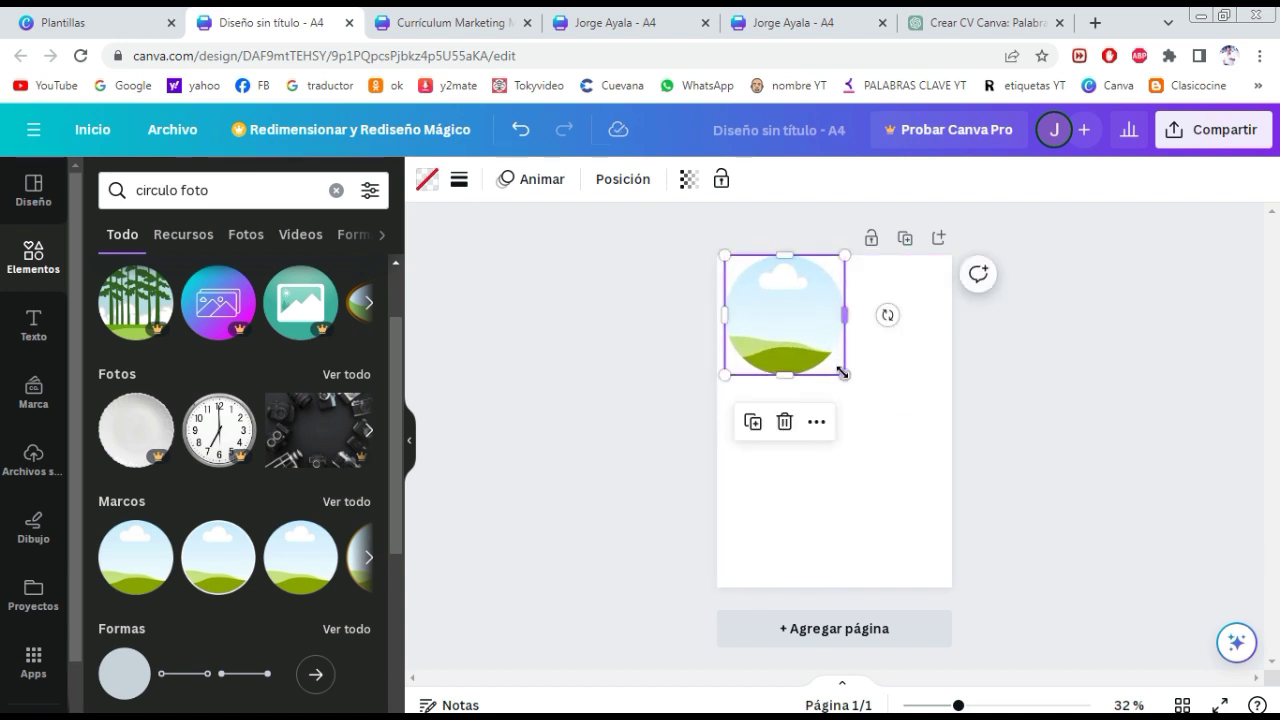
pyautogui.moveTo(843, 372); pyautogui.dragTo(793, 324)
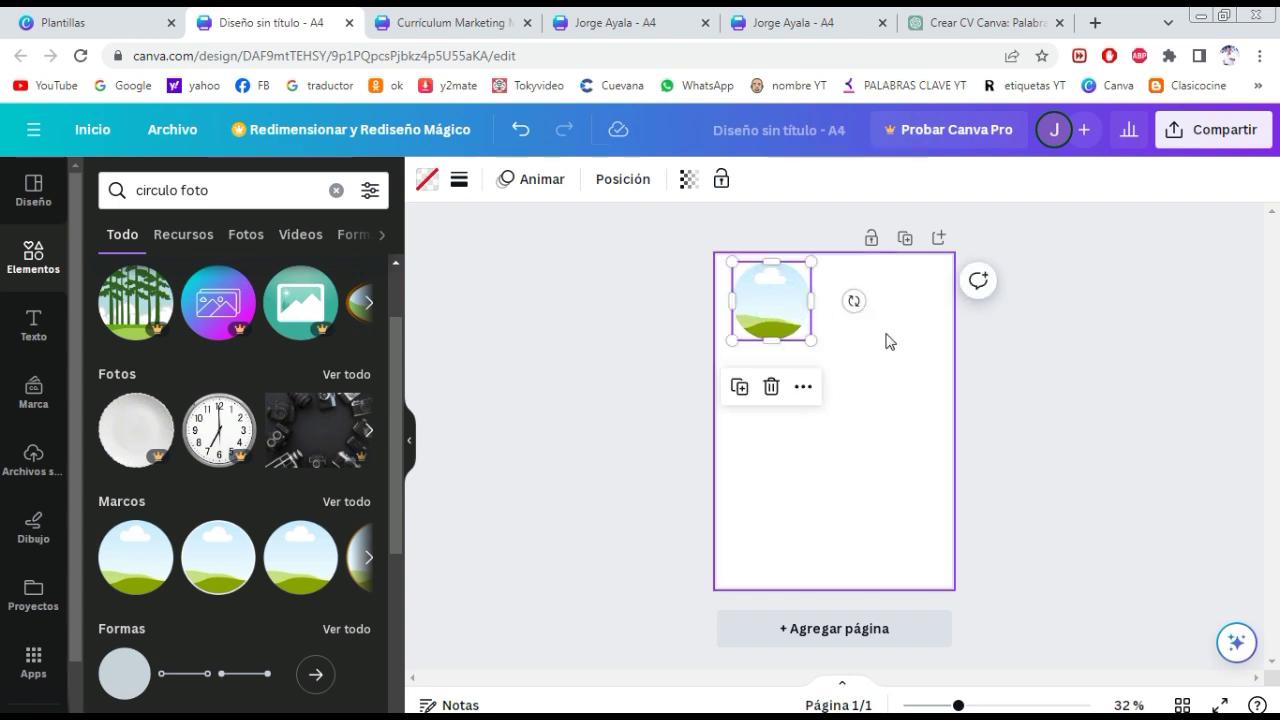
pyautogui.click(877, 366)
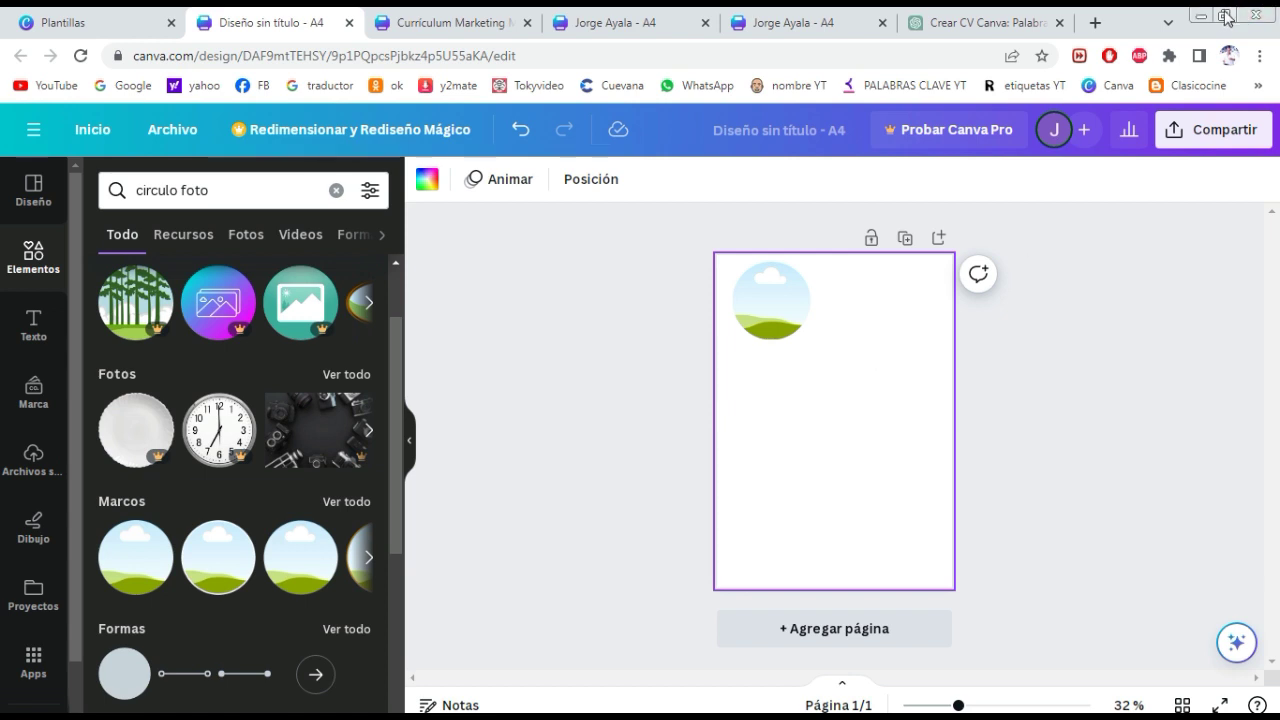
pyautogui.click(800, 296)
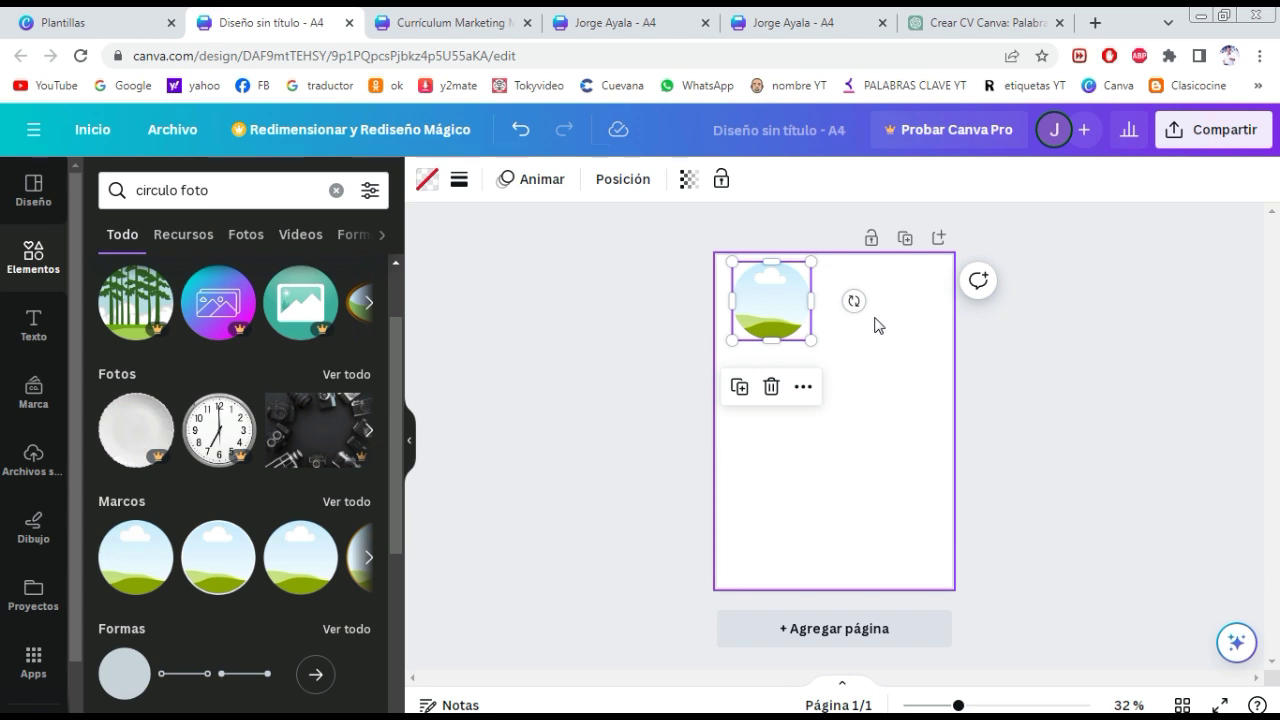
# Step: Reduce the browser to a smaller window, clear away the file folder window and move the browser aside to expose the desktop photo
pyautogui.click(1219, 16)
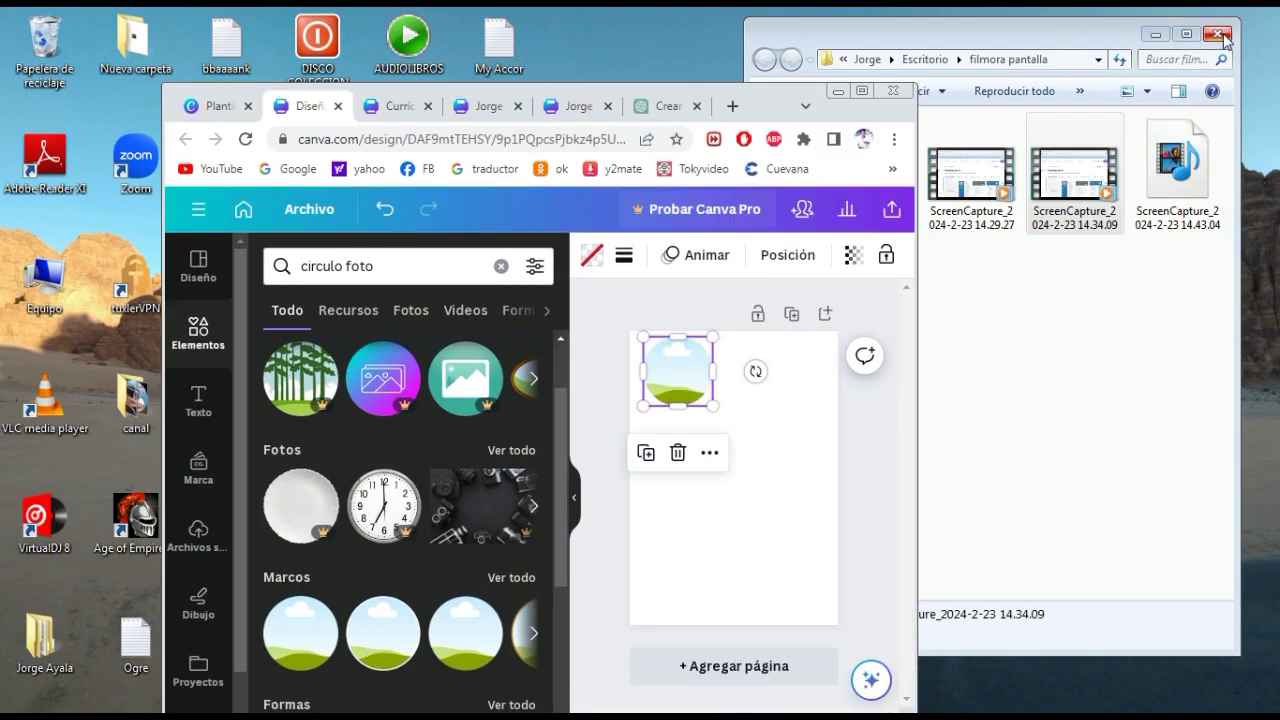
pyautogui.click(1165, 37)
pyautogui.moveTo(775, 100); pyautogui.dragTo(693, 70)
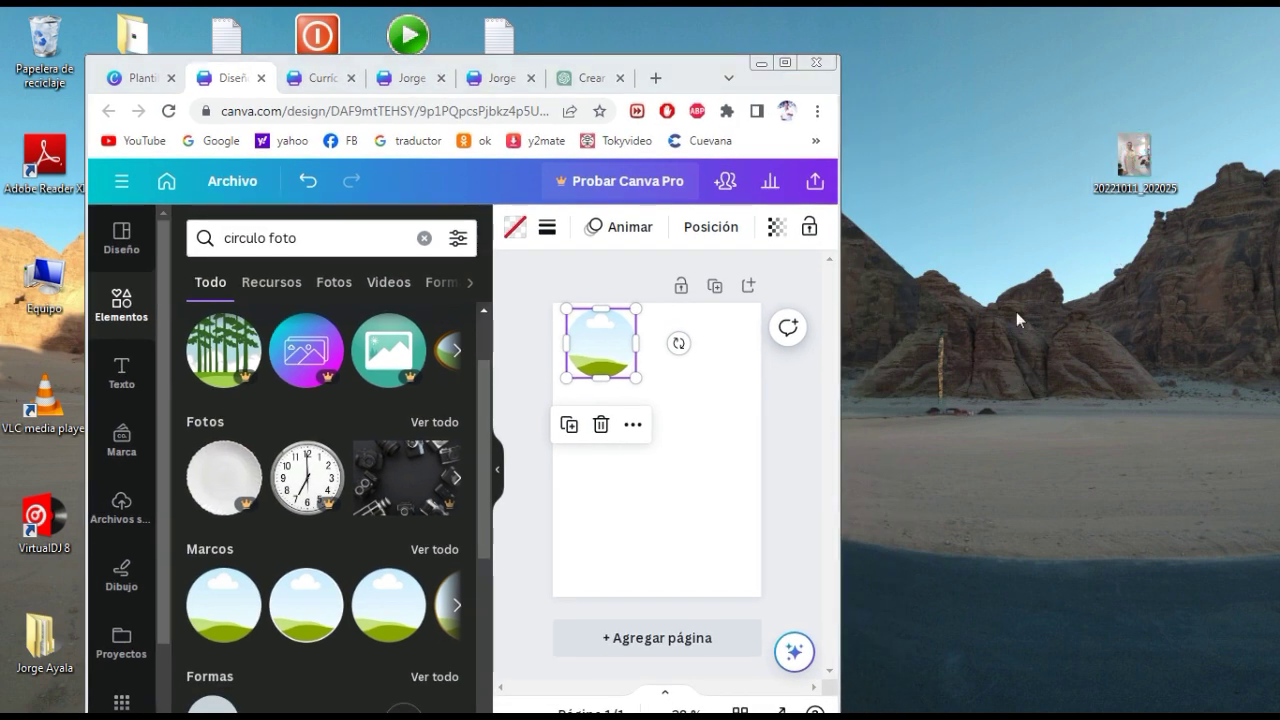
# Step: Bring the desktop photo 20221011_202025 close to the browser window and upload it into the design
pyautogui.moveTo(1134, 158); pyautogui.dragTo(1040, 400)
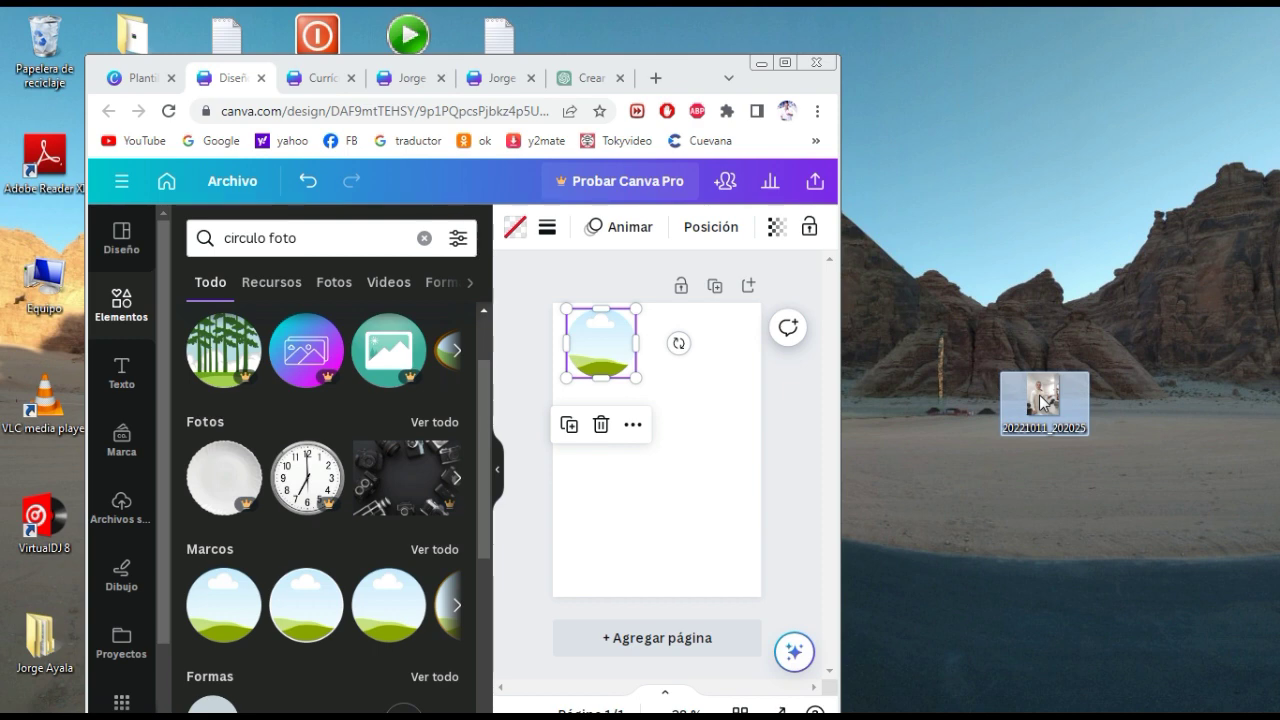
pyautogui.moveTo(1040, 402); pyautogui.dragTo(971, 326)
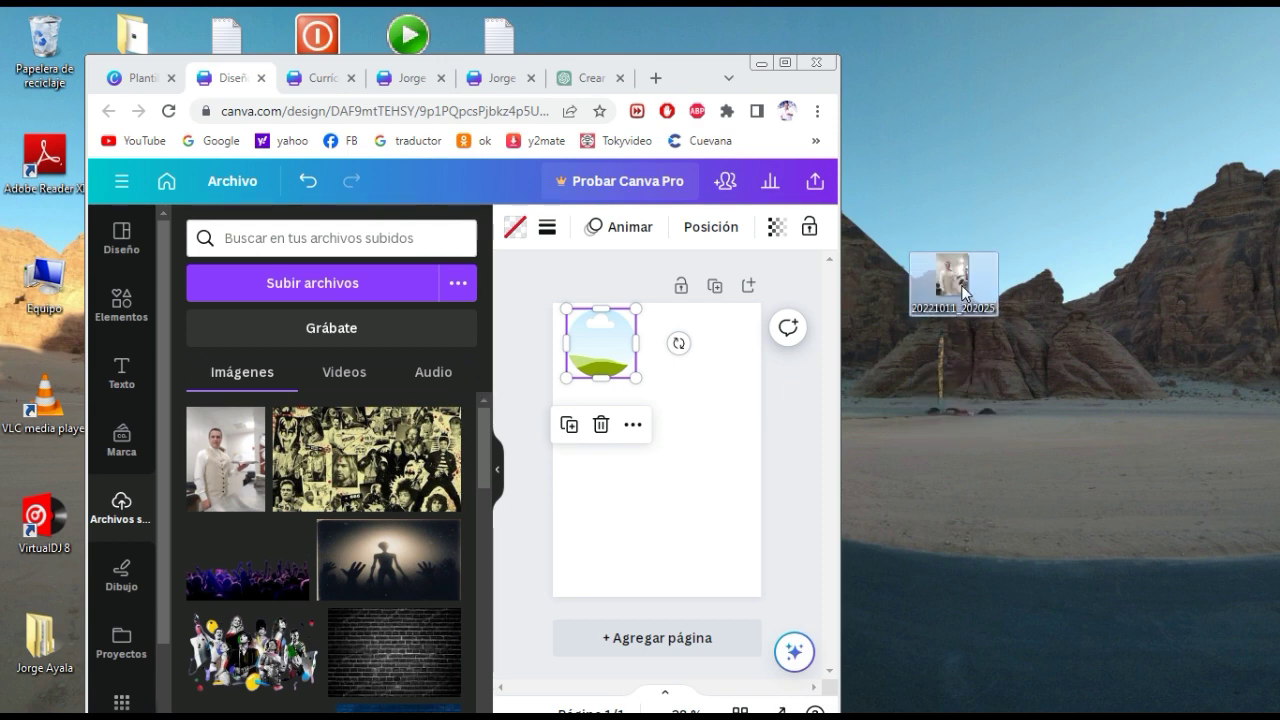
pyautogui.moveTo(965, 292); pyautogui.dragTo(604, 355)
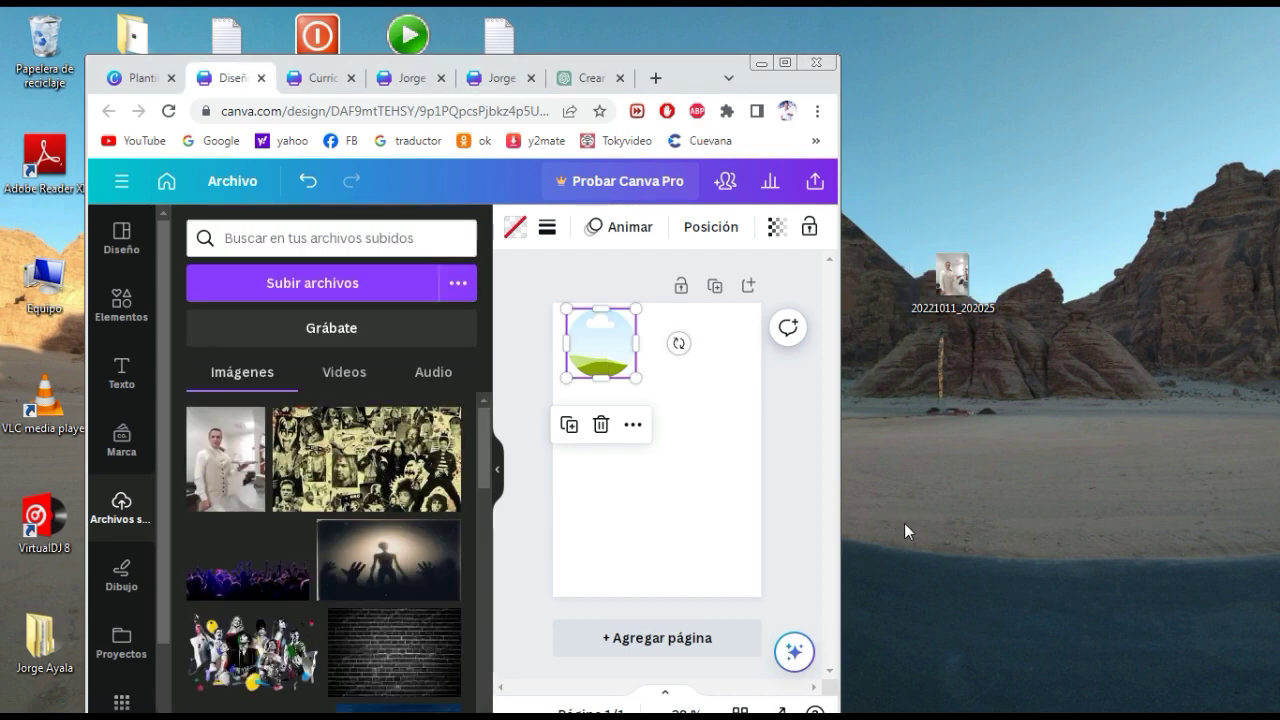
# Step: Maximize the browser window and place the uploaded waiter photo inside the circular frame
pyautogui.click(785, 62)
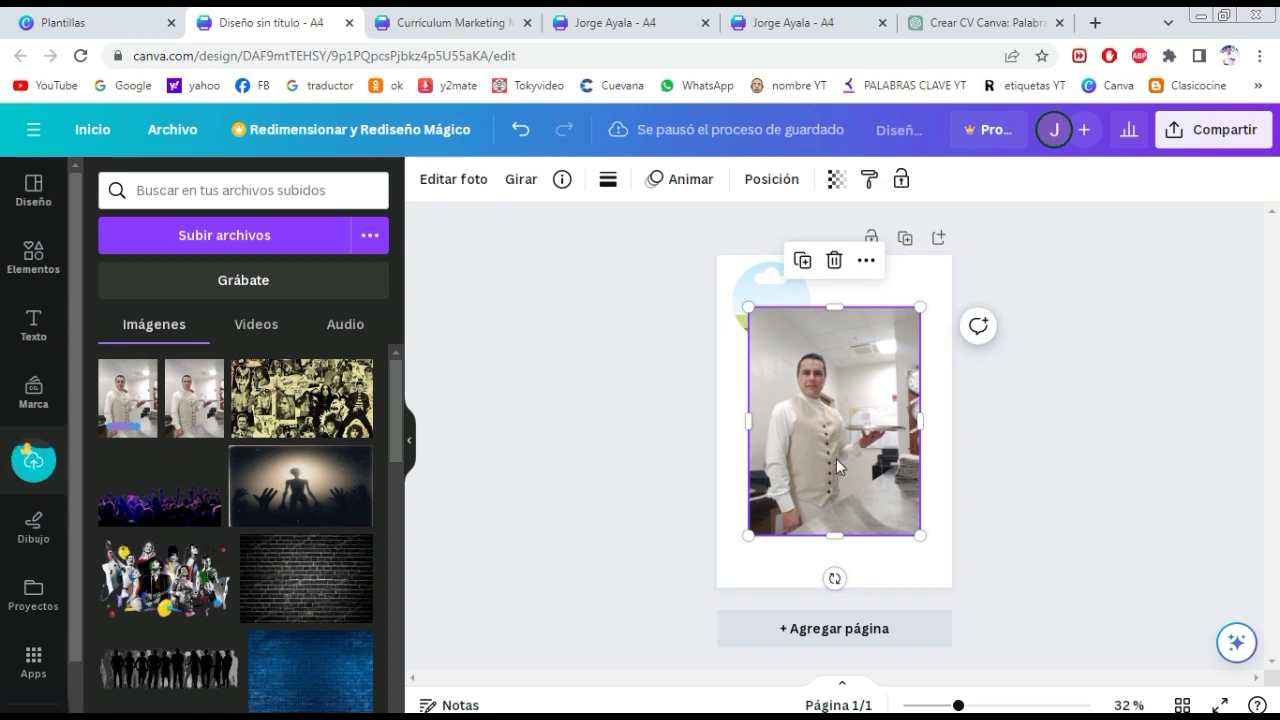
pyautogui.moveTo(836, 459); pyautogui.dragTo(782, 325)
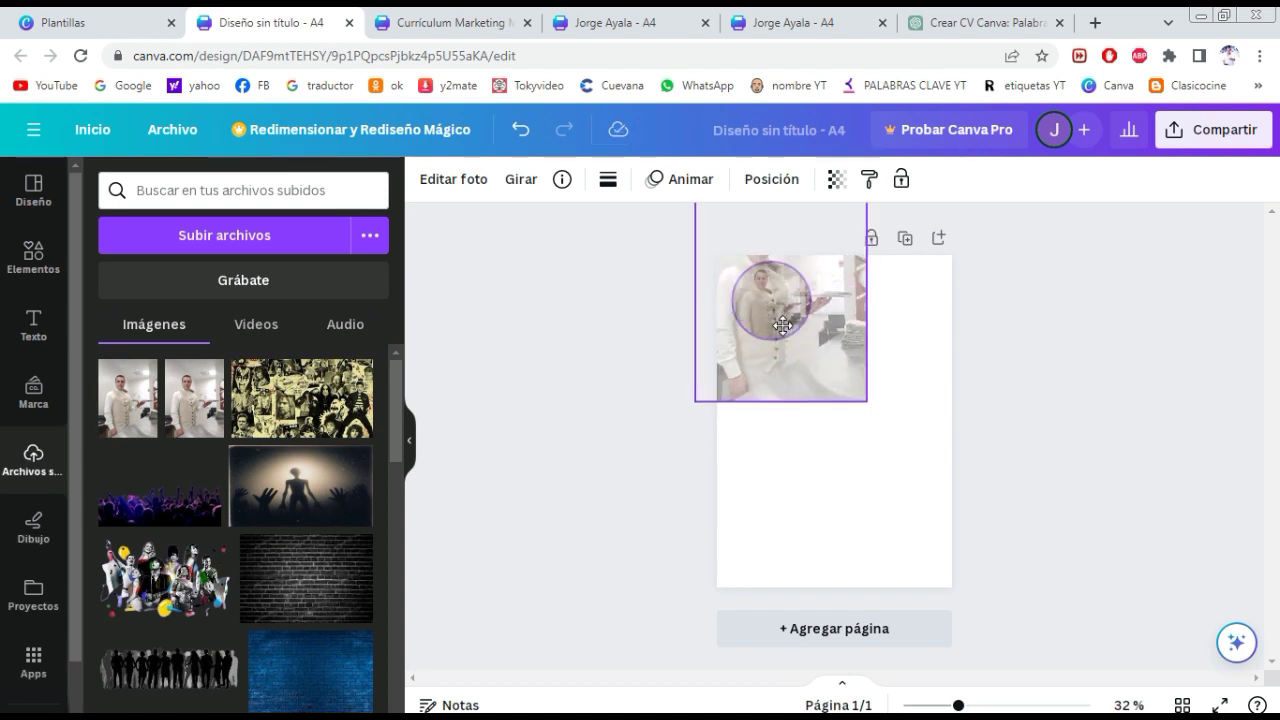
pyautogui.moveTo(782, 325); pyautogui.dragTo(782, 325)
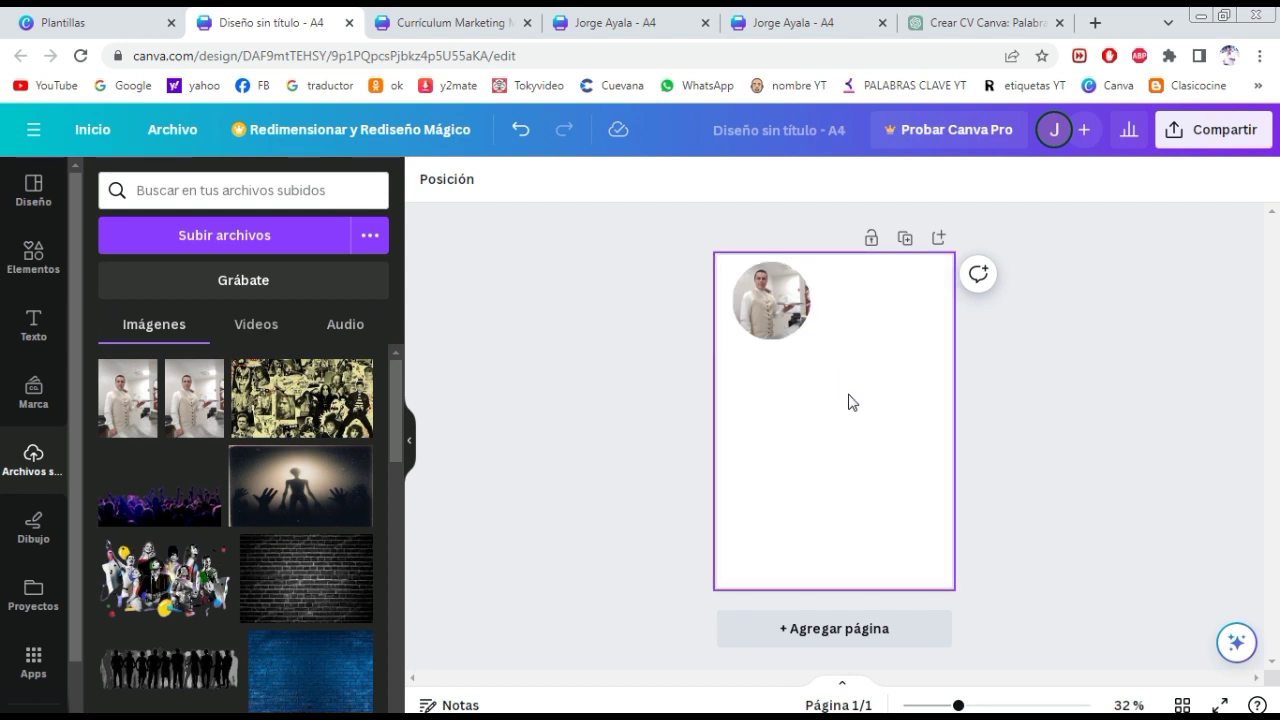
pyautogui.click(785, 318)
pyautogui.moveTo(785, 318); pyautogui.dragTo(850, 410)
pyautogui.hotkey('ctrl', 'z')
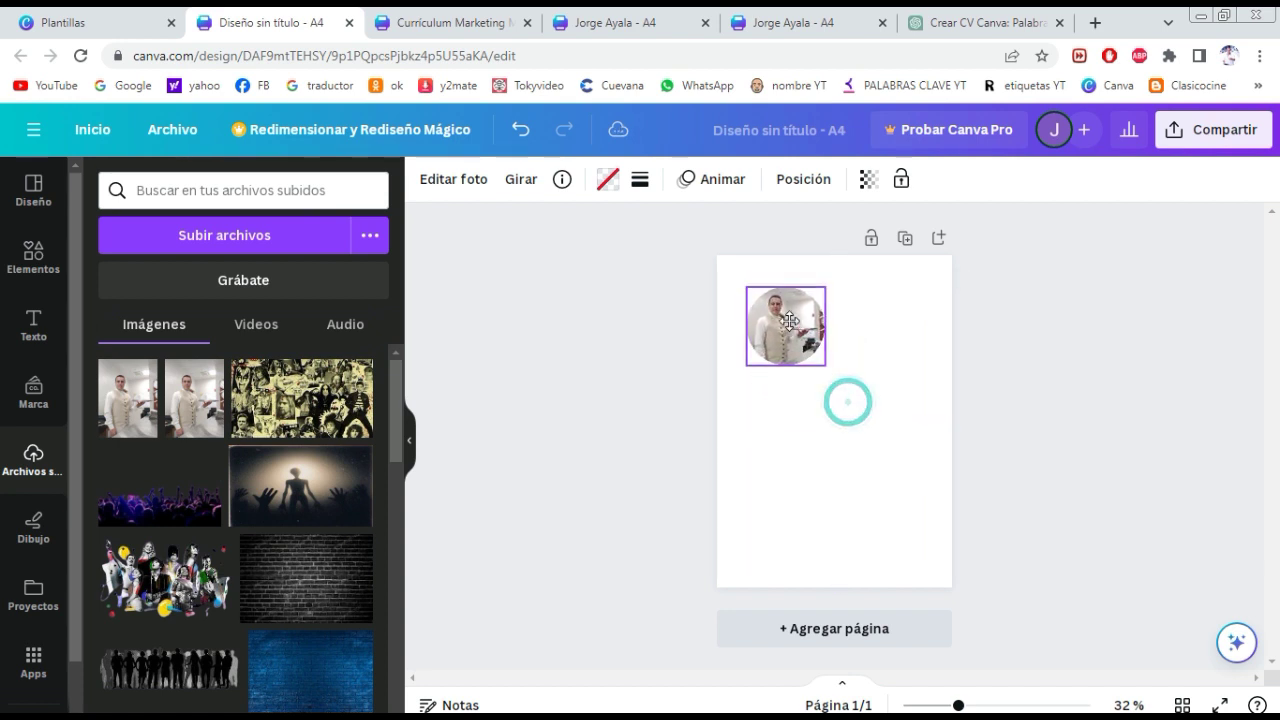
# Step: Shrink the framed circular photo to about 5.6 by 5.6, keeping it in the page's upper-left corner
pyautogui.moveTo(812, 264); pyautogui.dragTo(808, 334)
pyautogui.click(870, 334)
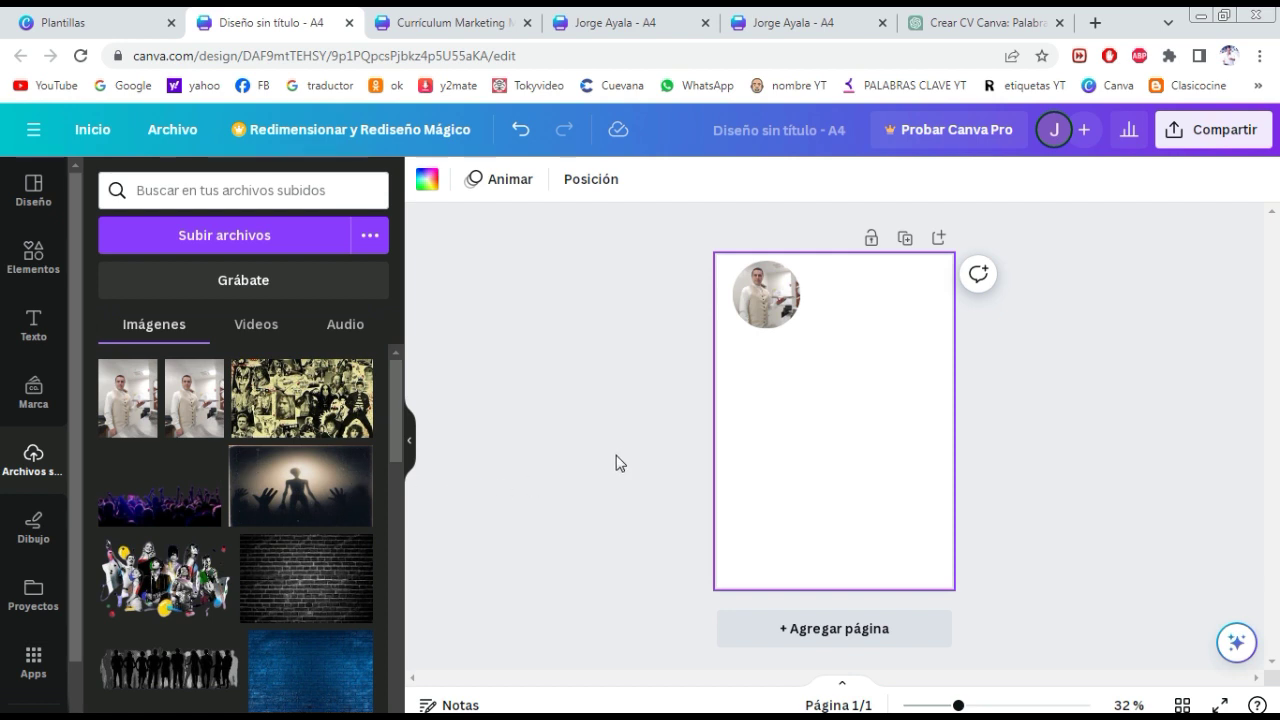
pyautogui.click(773, 308)
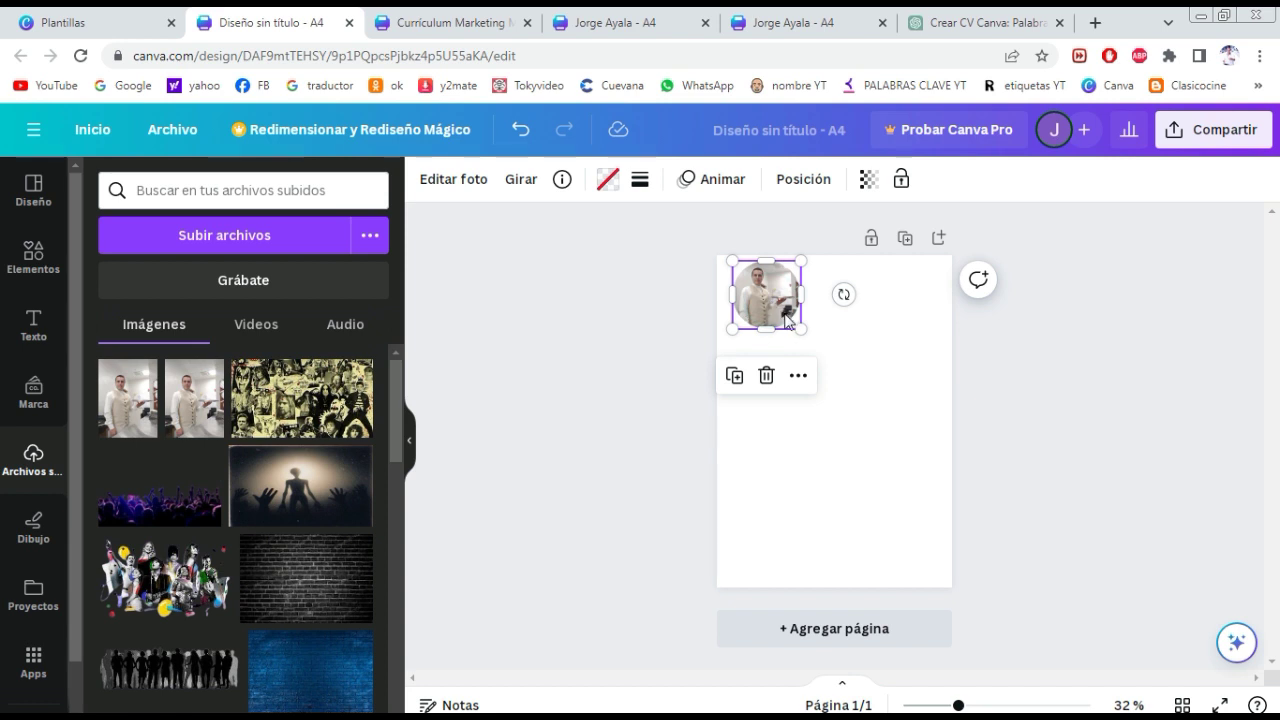
pyautogui.moveTo(796, 328); pyautogui.dragTo(793, 322)
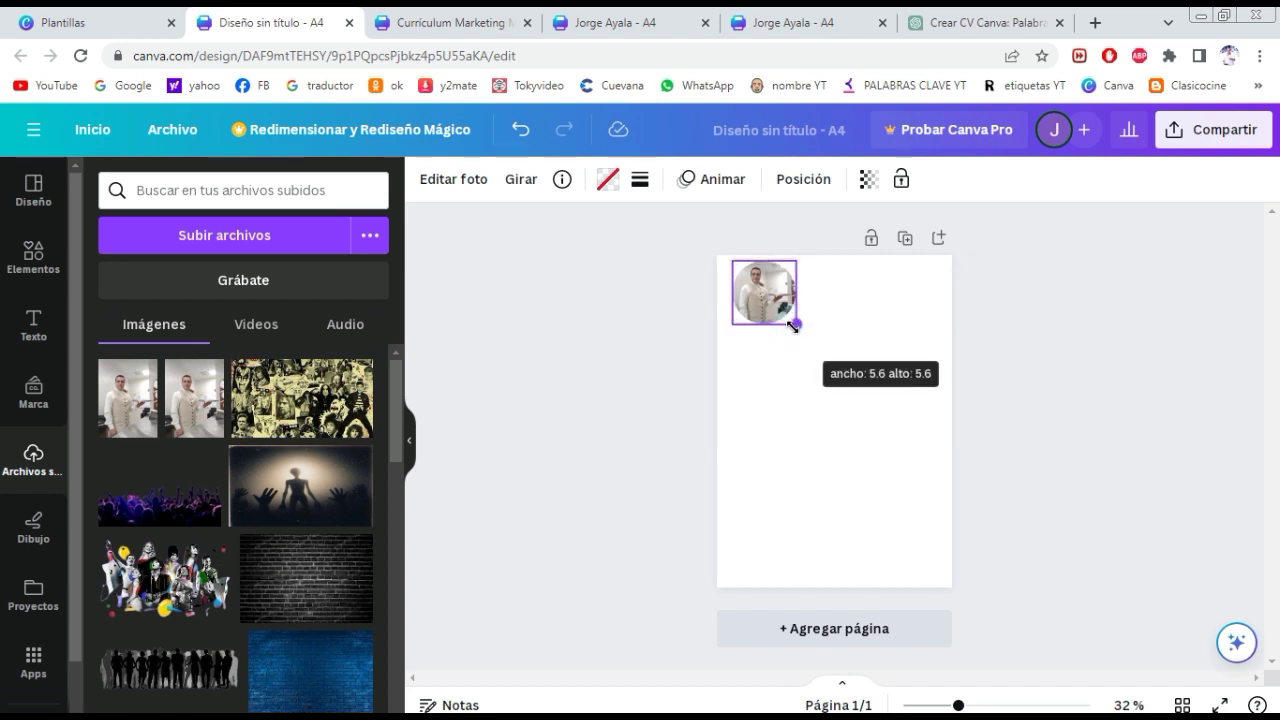
pyautogui.click(863, 352)
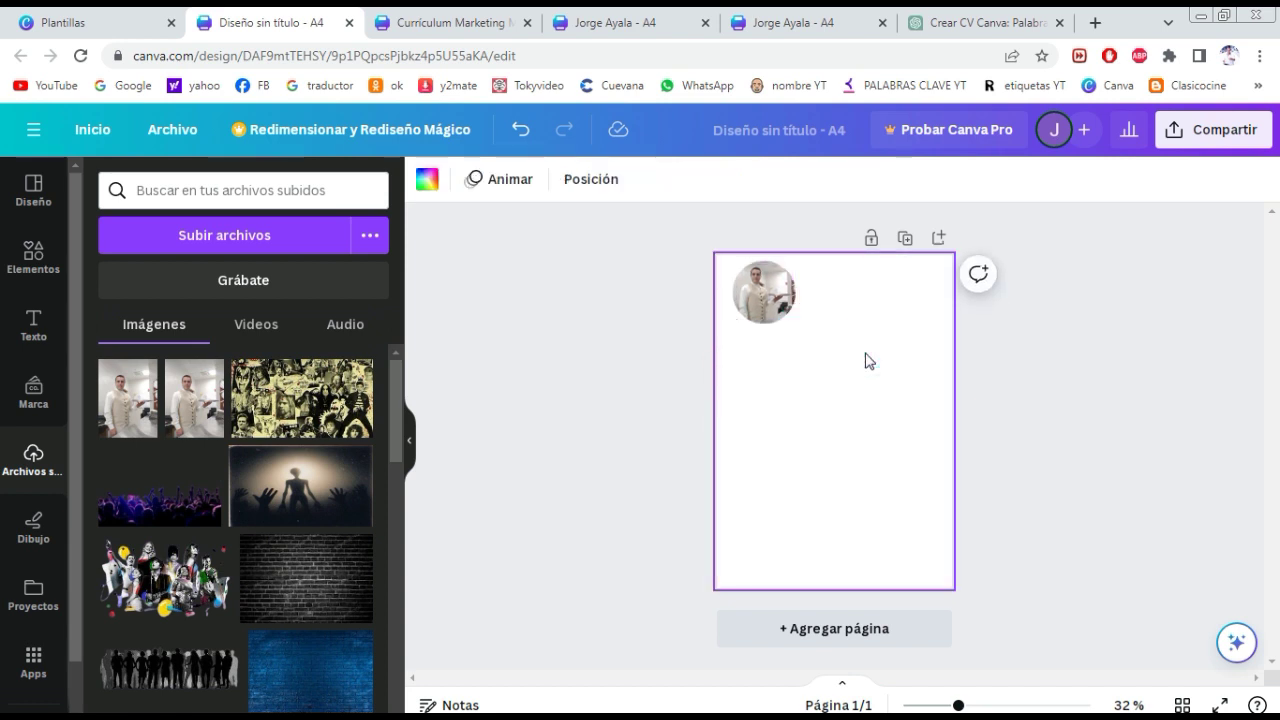